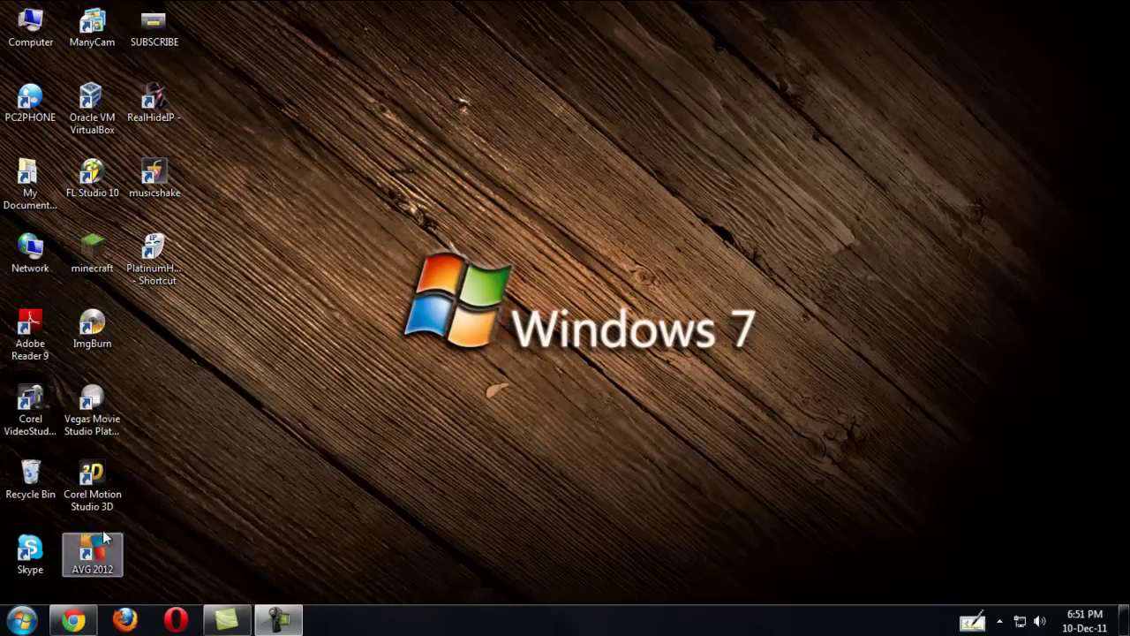
Restore the Chrome window showing the Speed Dial Web Store listing from the taskbar
click(92, 621)
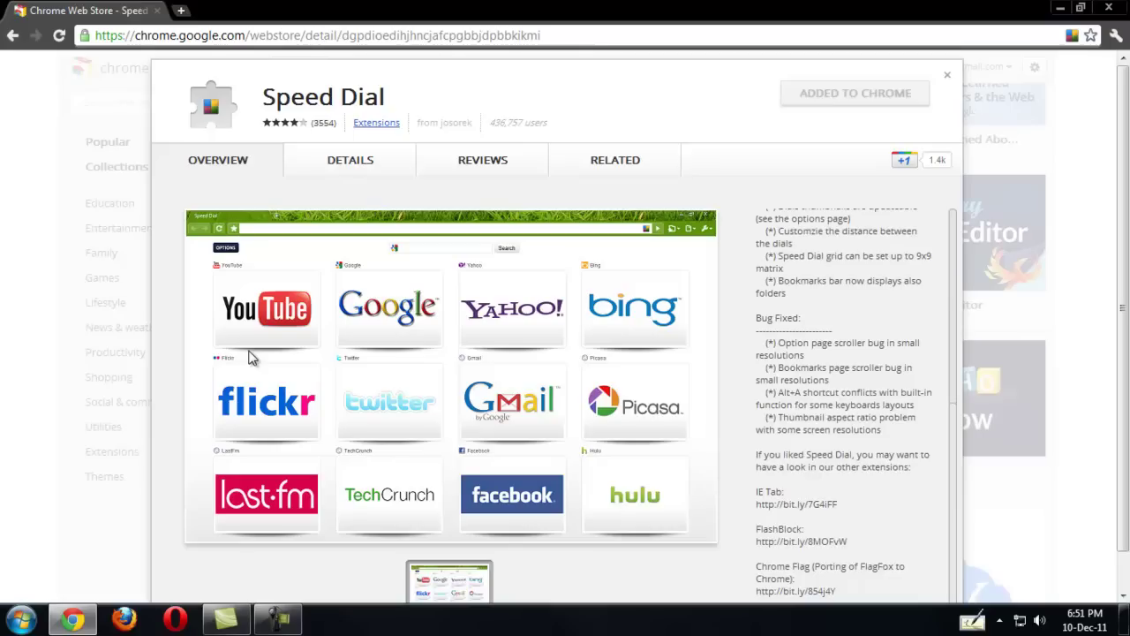
Open a new tab with the empty Speed Dial page, then return to the Web Store tab
click(180, 10)
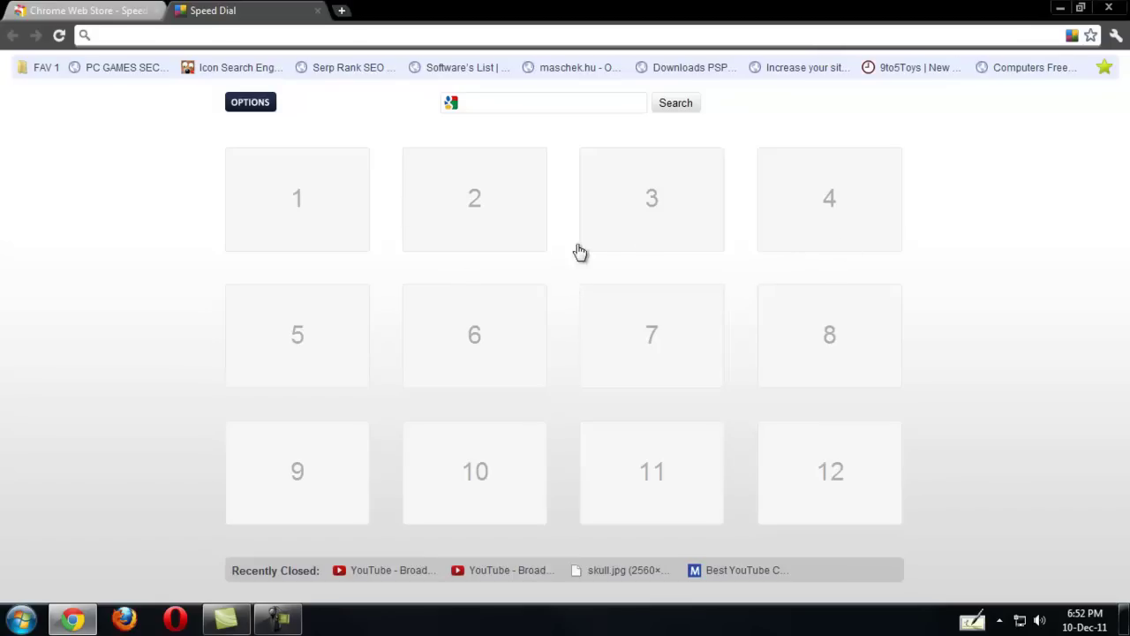
click(118, 9)
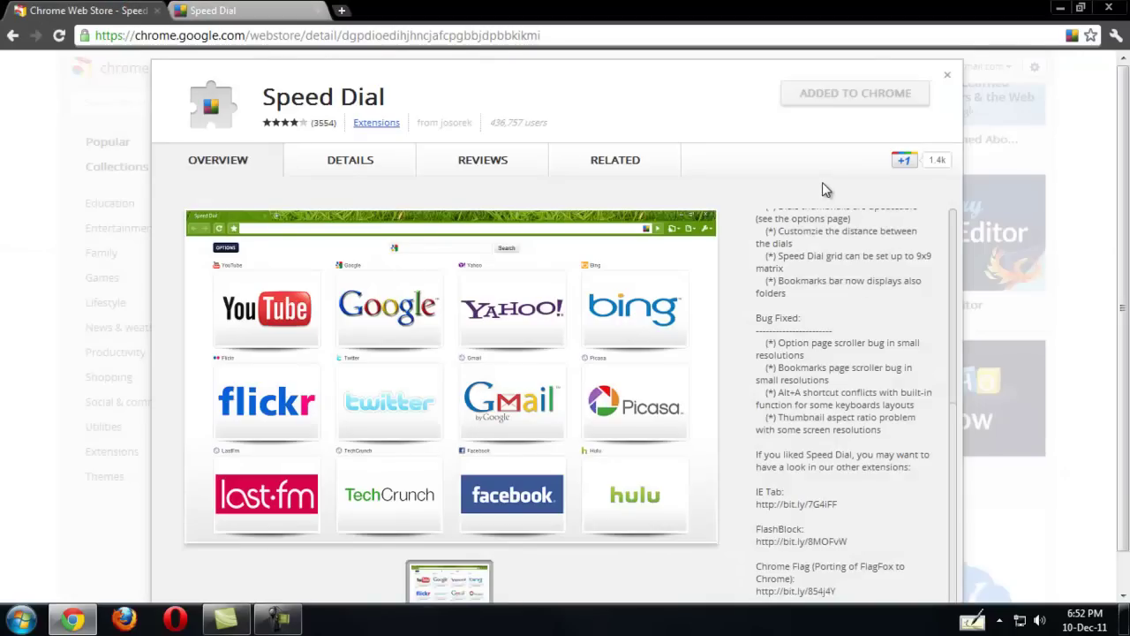
Switch to the Speed Dial tab and start adding a site to empty dial 1
click(261, 13)
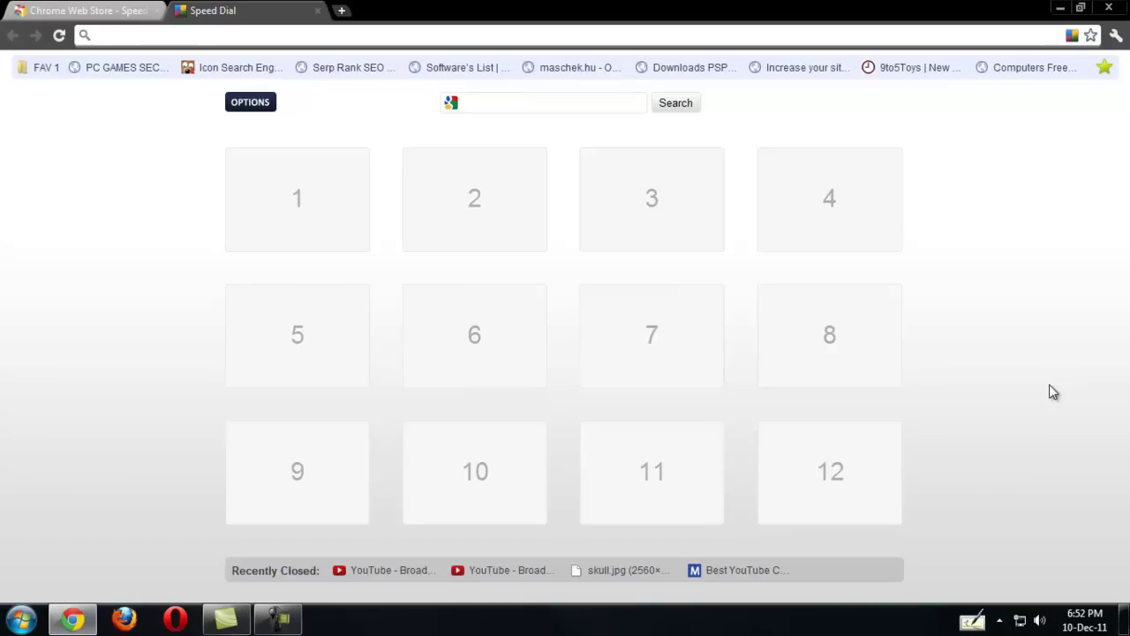
click(291, 234)
click(462, 257)
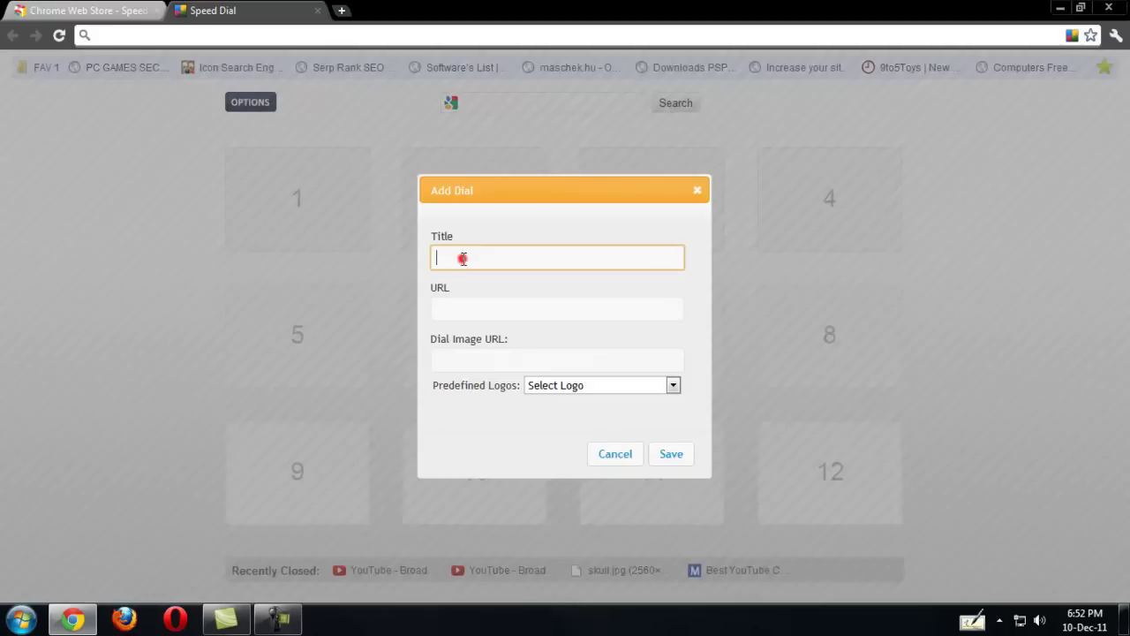
text(Yout)
text(ube)
click(525, 307)
key(ctrl+v)
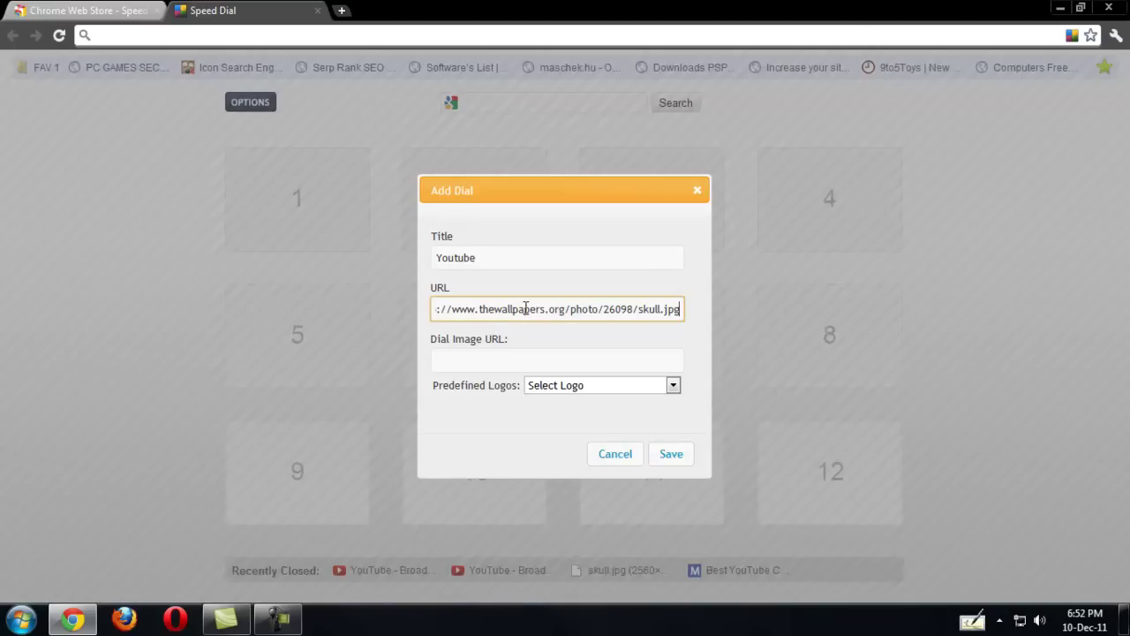
key(BackSpace)
key(BackSpace)
key(BackSpace)
key(BackSpace)
key(BackSpace)
key(BackSpace)
key(BackSpace)
key(BackSpace)
key(BackSpace)
key(BackSpace)
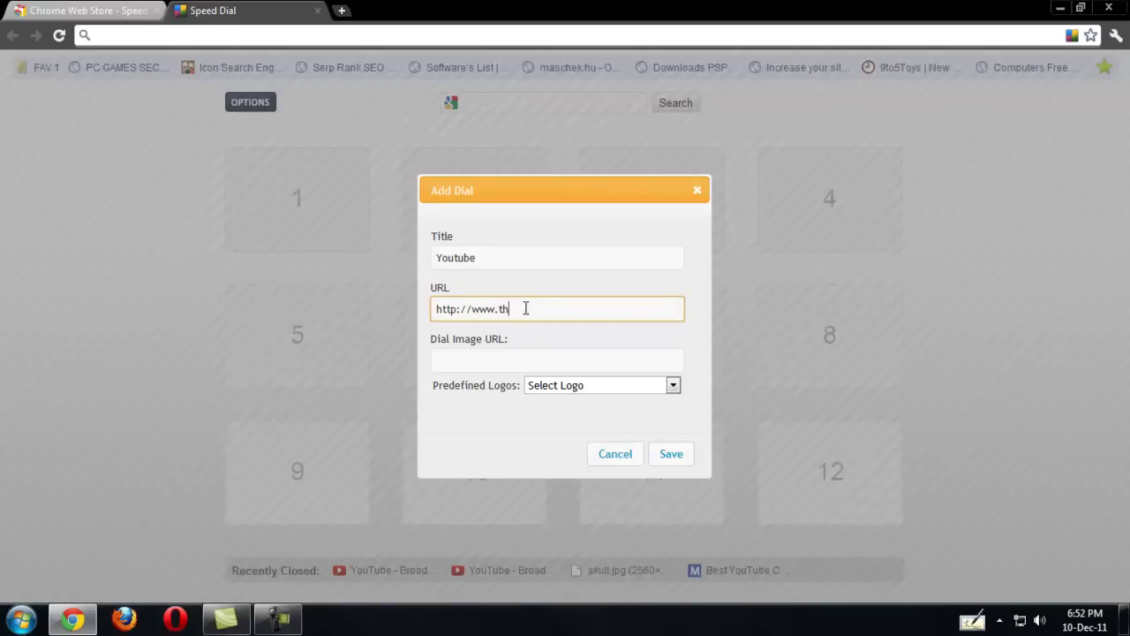
key(BackSpace)
key(BackSpace)
text(youtu)
text(be)
key(BackSpace)
text(e.)
text(m)
Choose YouTube from the Predefined Logos list as the dial's image
click(570, 391)
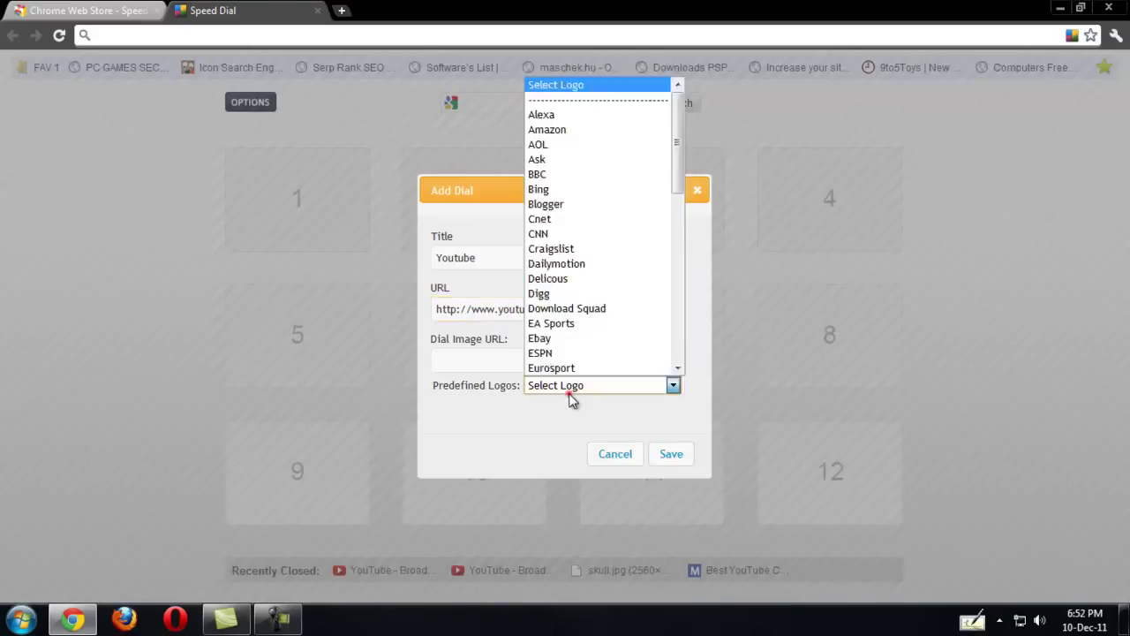
drag(676, 173, 685, 353)
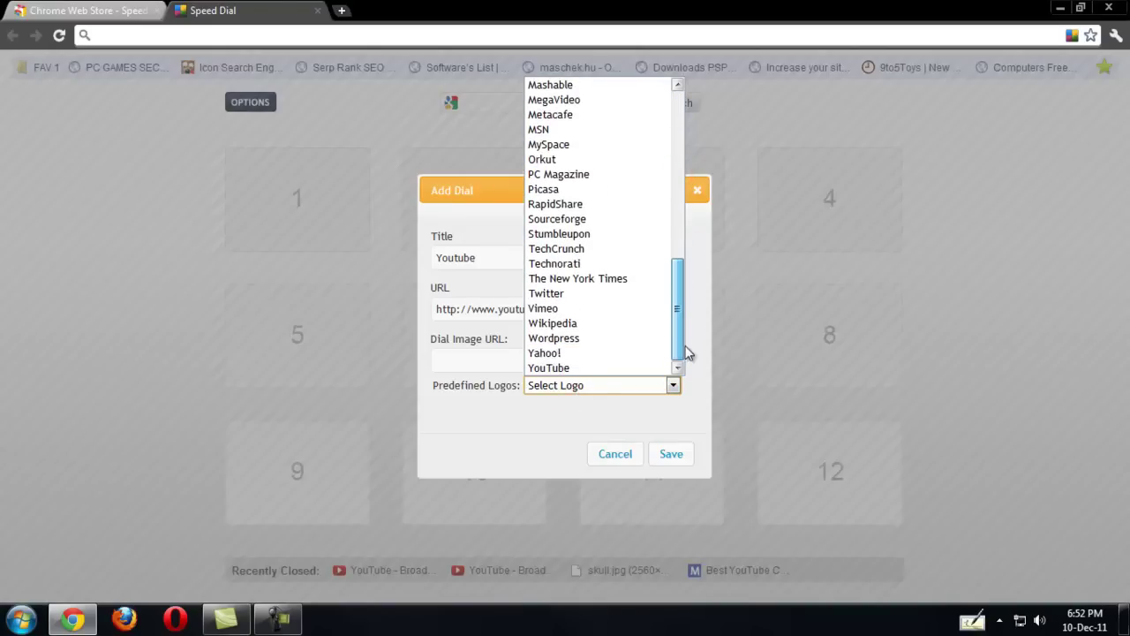
click(597, 367)
Save the Youtube dial, load YouTube from its tile, then open a fresh Speed Dial tab
click(667, 455)
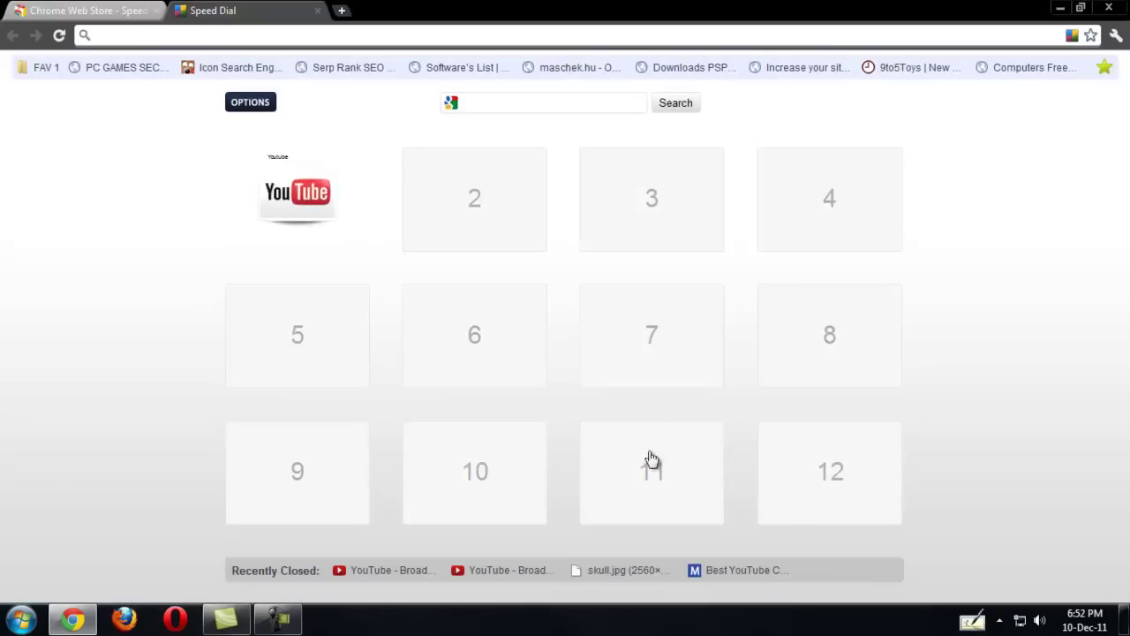
click(281, 199)
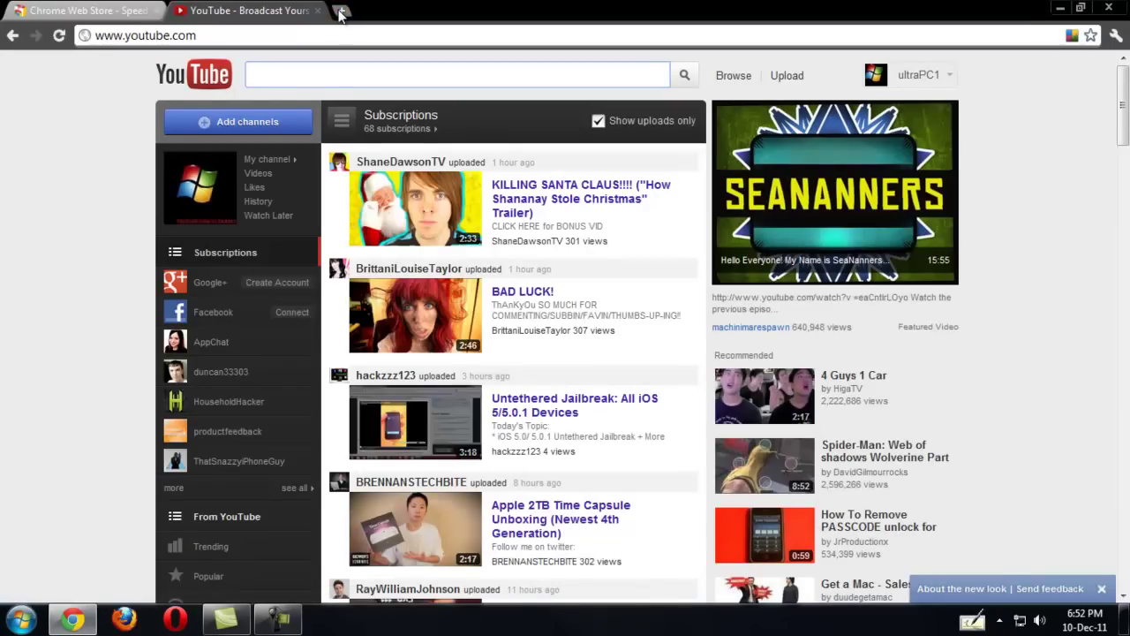
click(341, 11)
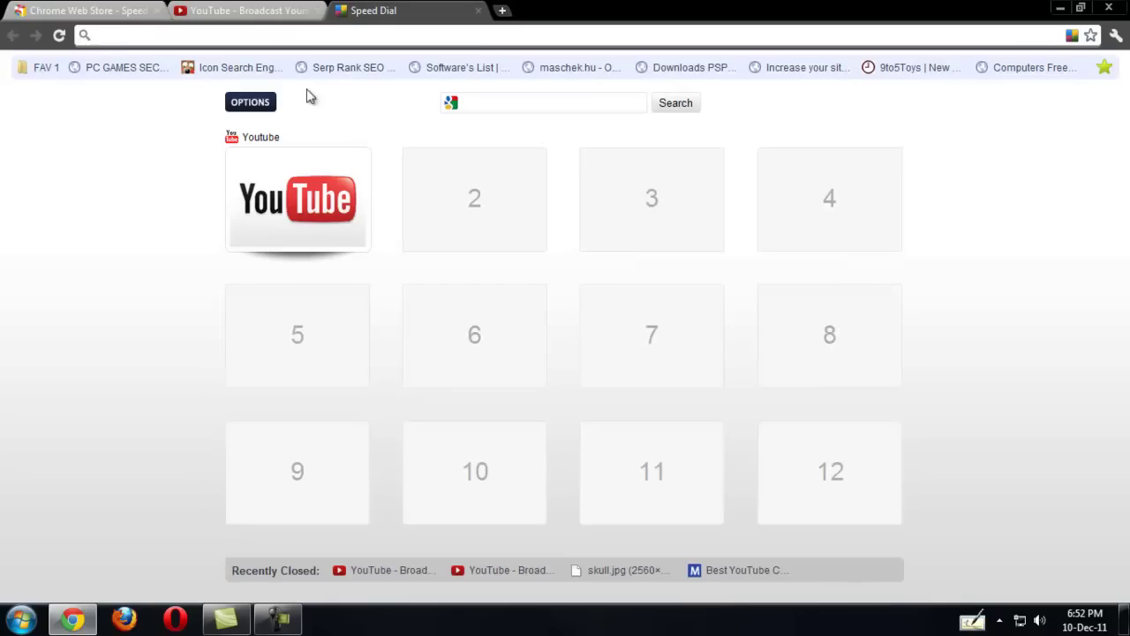
In Speed Dial options, review the rows, columns and background settings, keeping 4 columns
click(252, 102)
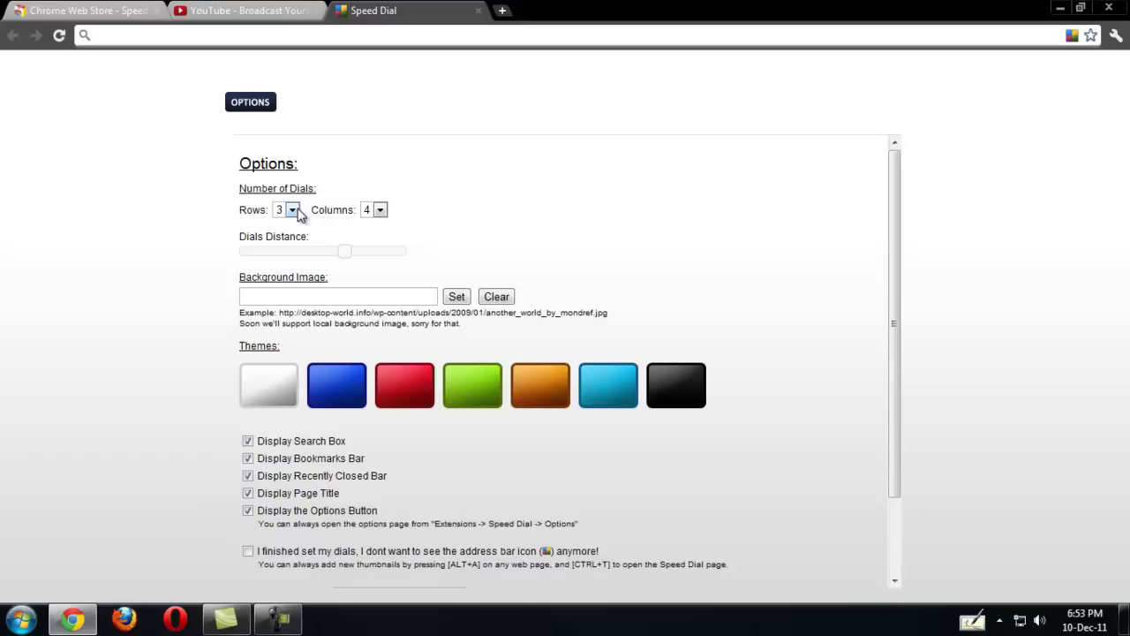
click(293, 210)
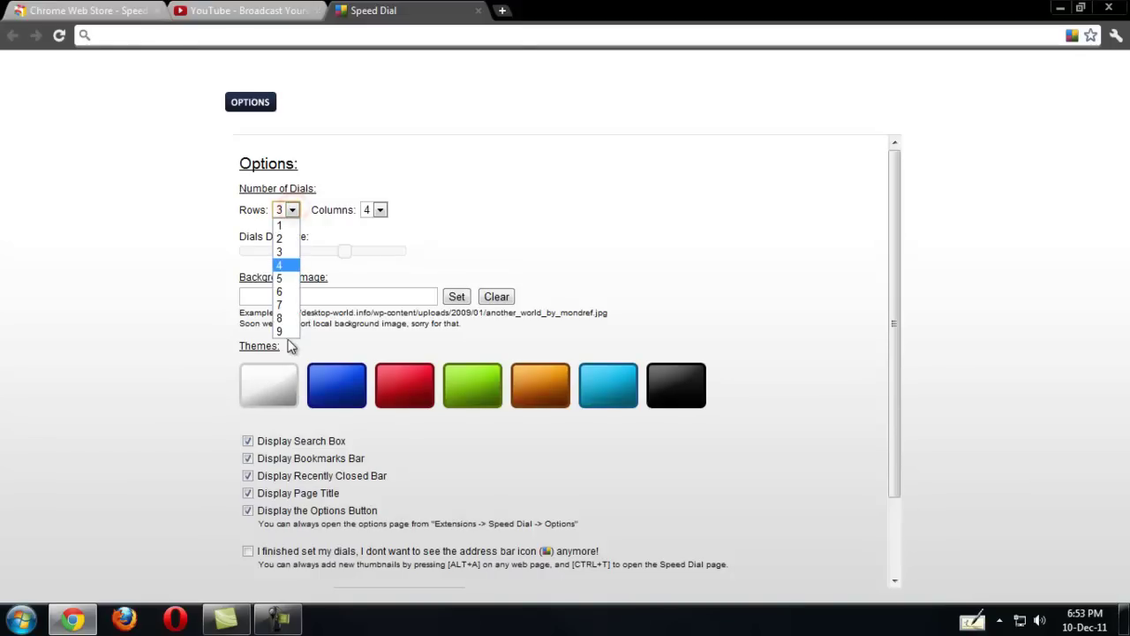
click(380, 210)
click(445, 222)
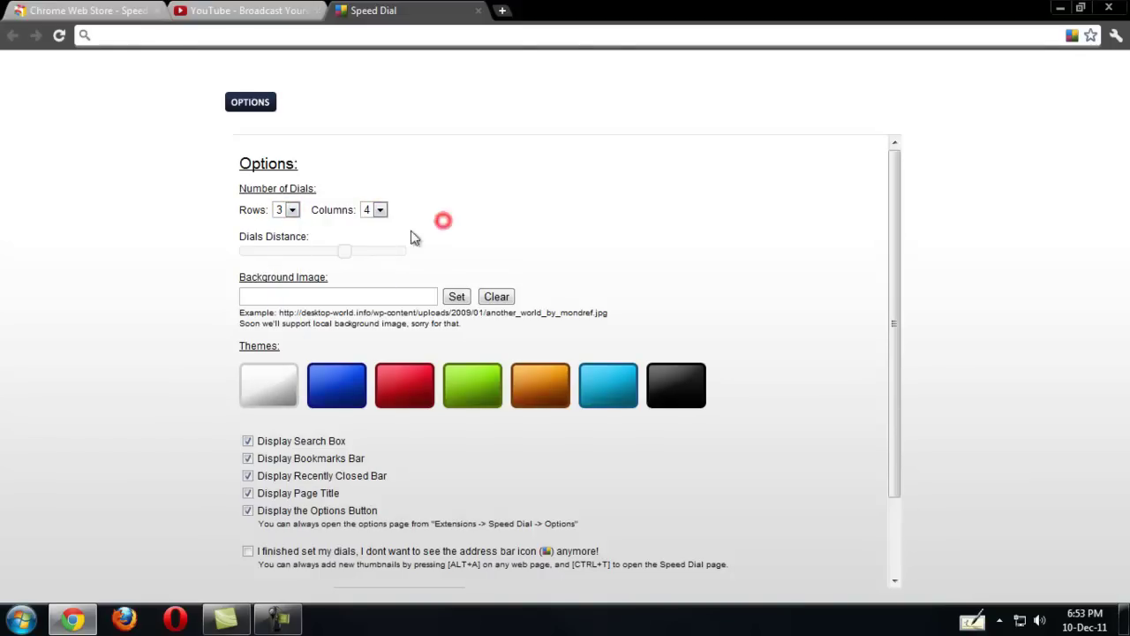
click(345, 253)
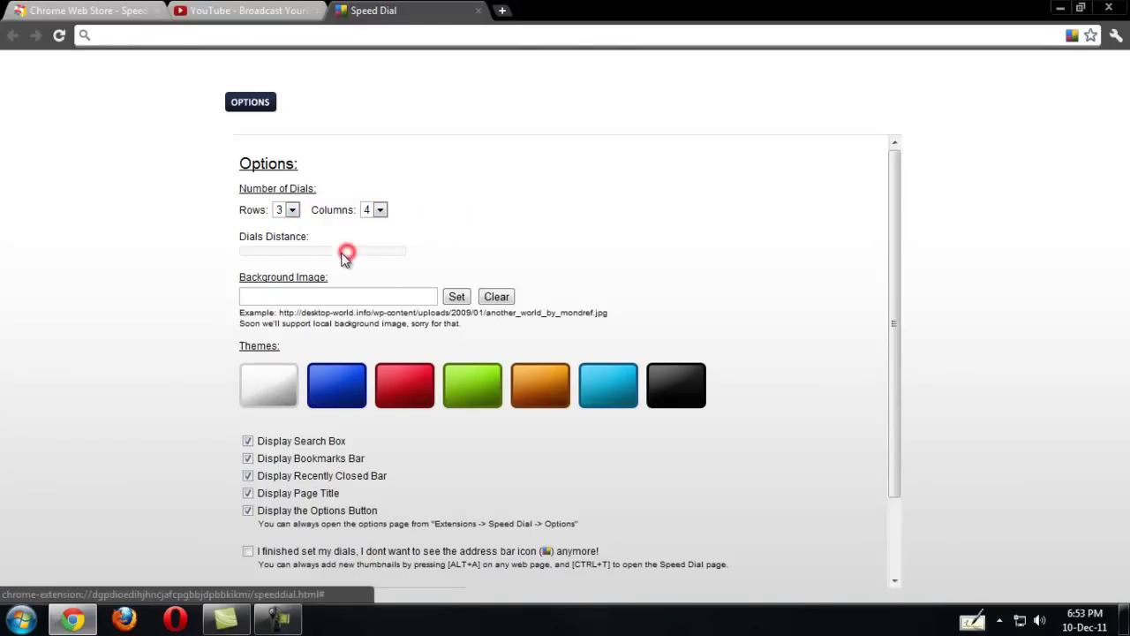
click(360, 295)
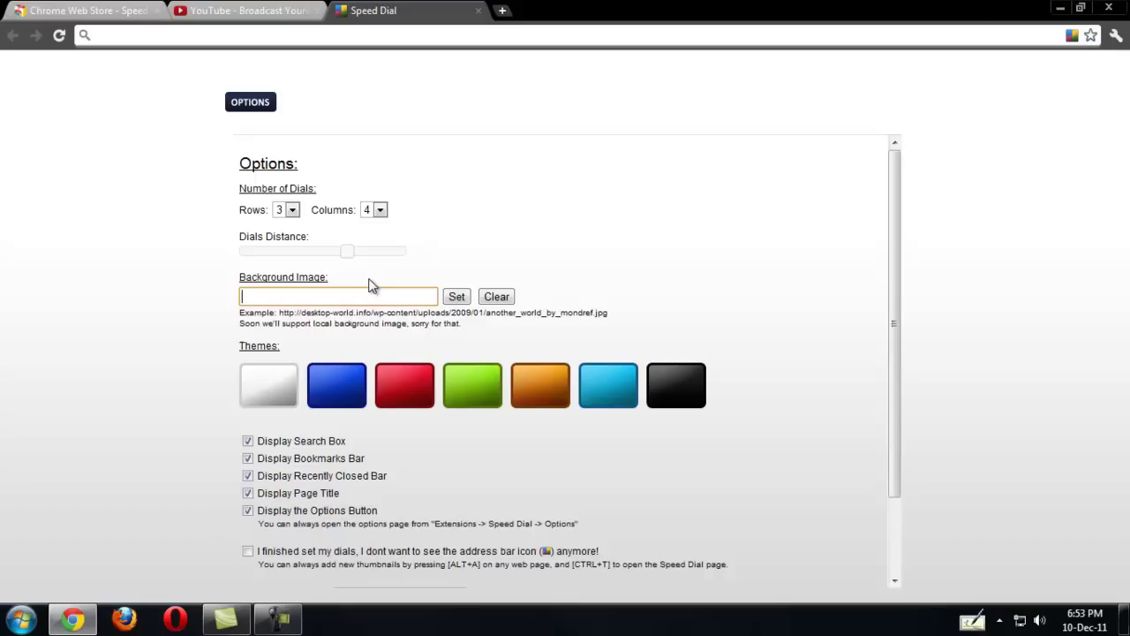
Apply the black theme, then switch to the blue theme and preview it in a new tab
click(669, 387)
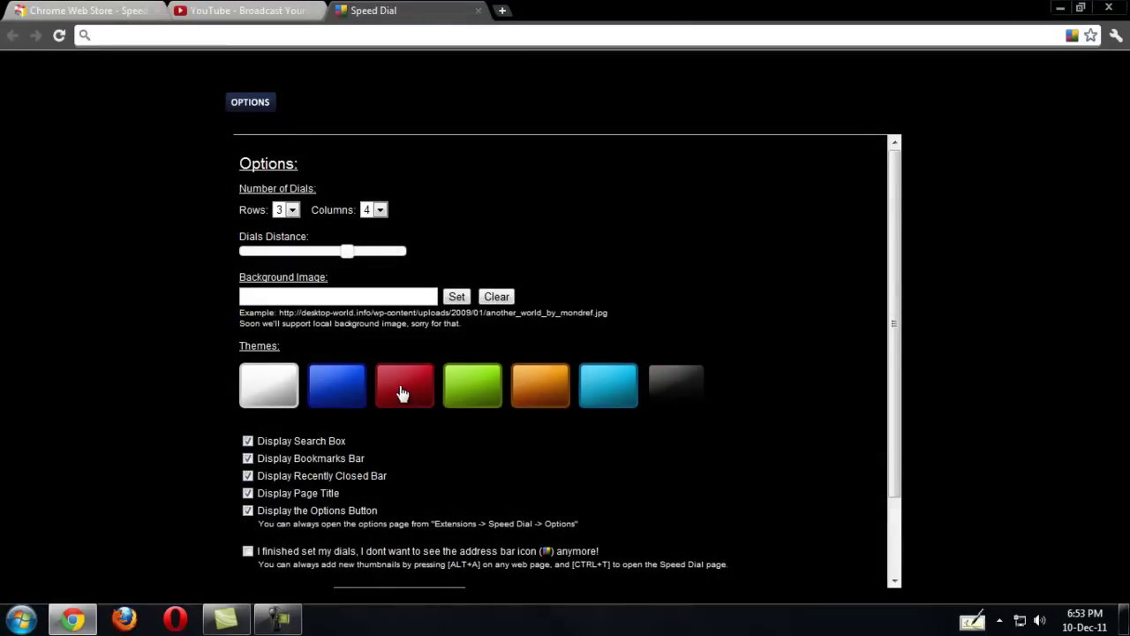
click(328, 391)
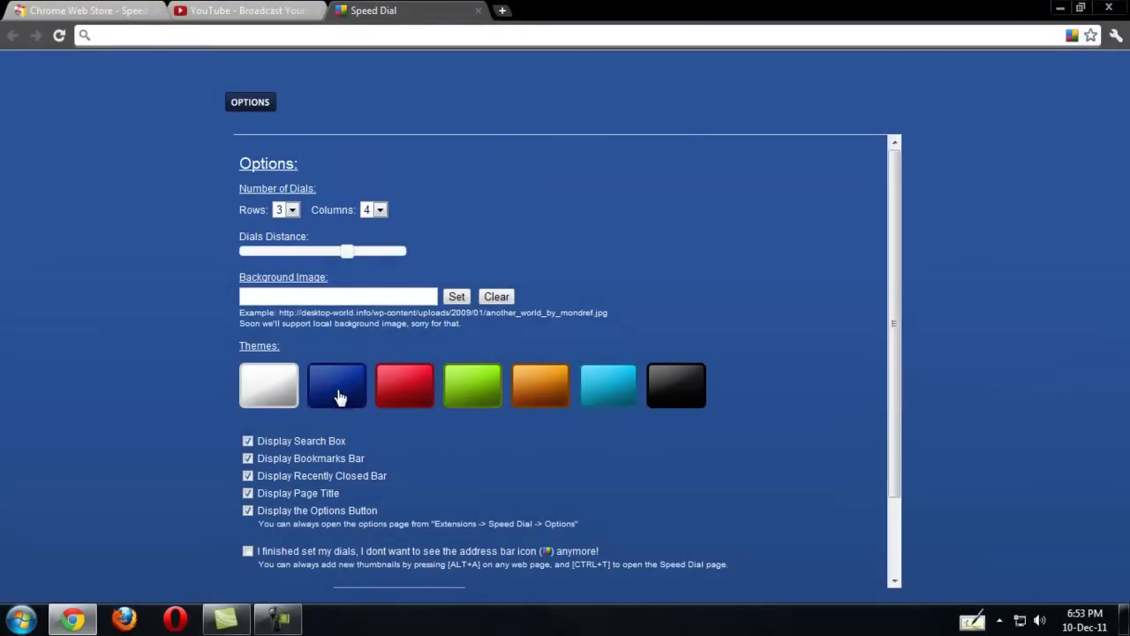
scroll(310, 386, down, 1)
click(263, 358)
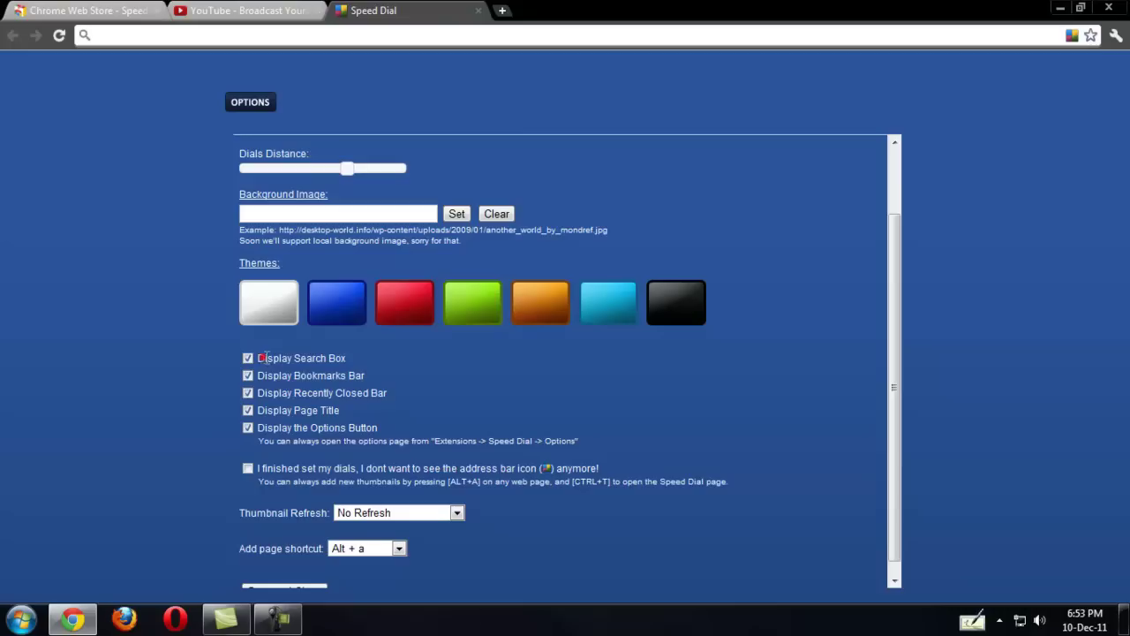
click(501, 10)
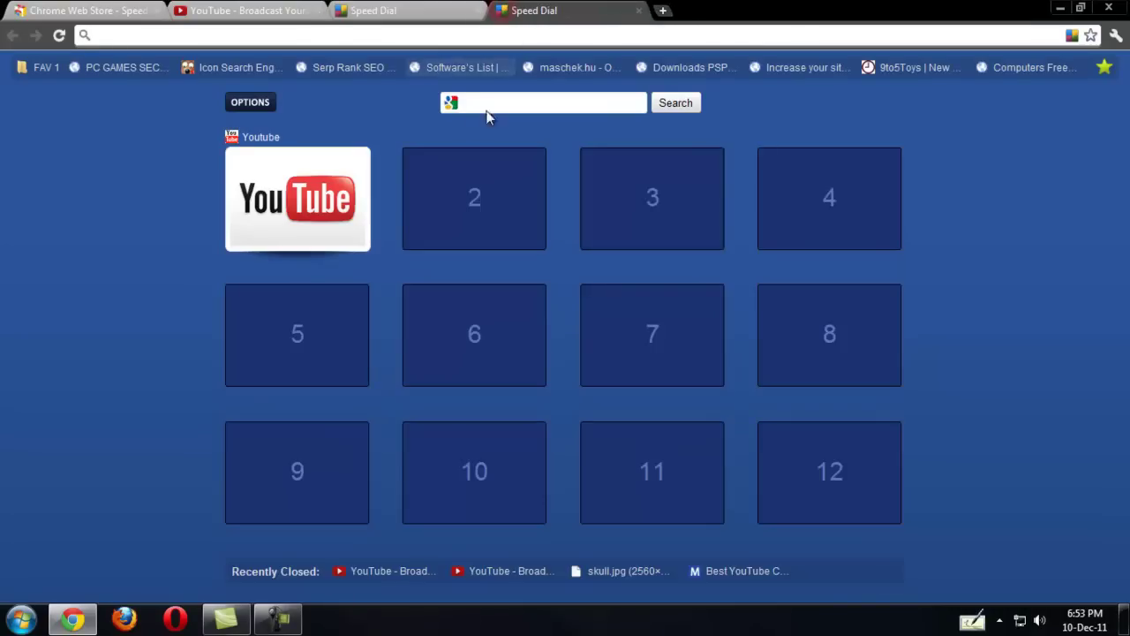
click(402, 10)
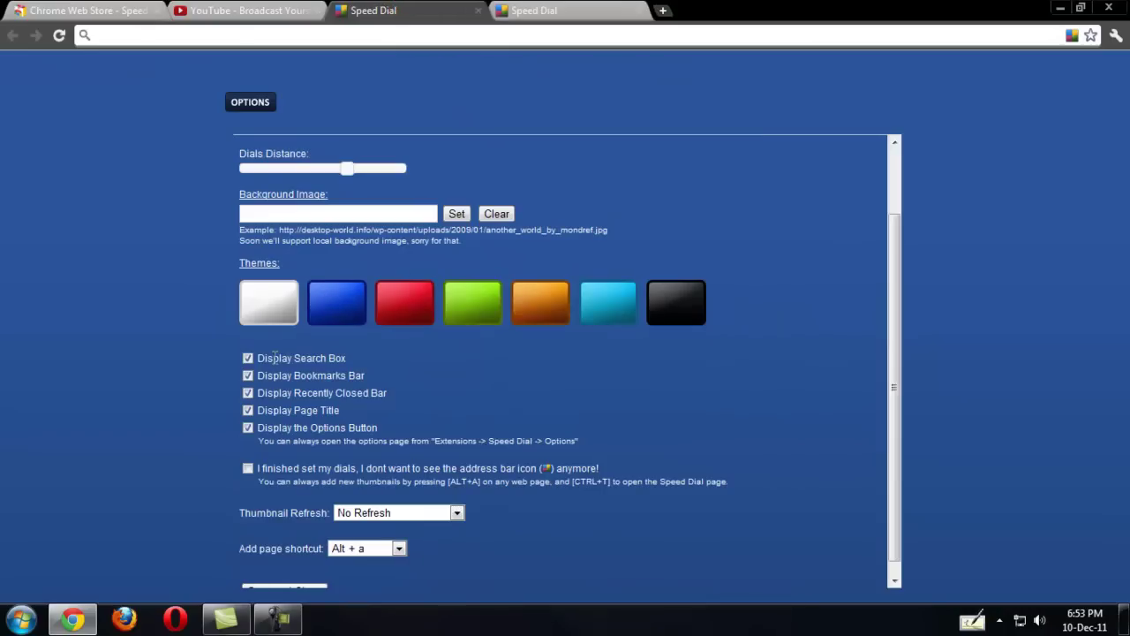
Review the thumbnail refresh and add-page shortcut options unchanged, then return to the dial grid
scroll(340, 424, down, 1)
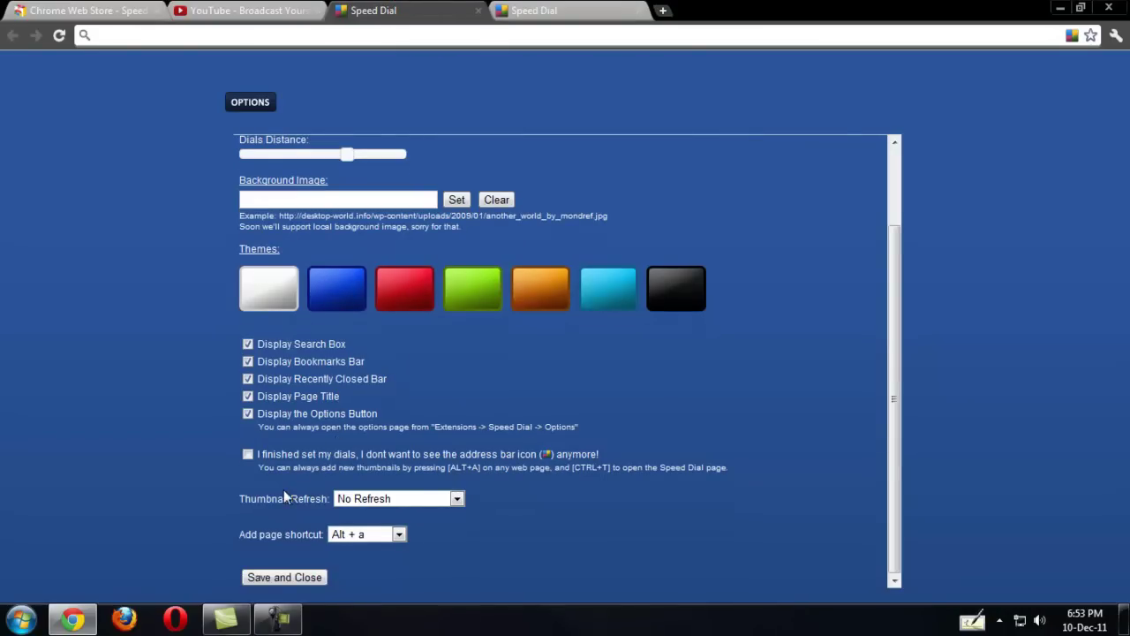
click(385, 499)
click(353, 507)
click(366, 540)
click(374, 534)
click(340, 537)
click(552, 11)
click(535, 32)
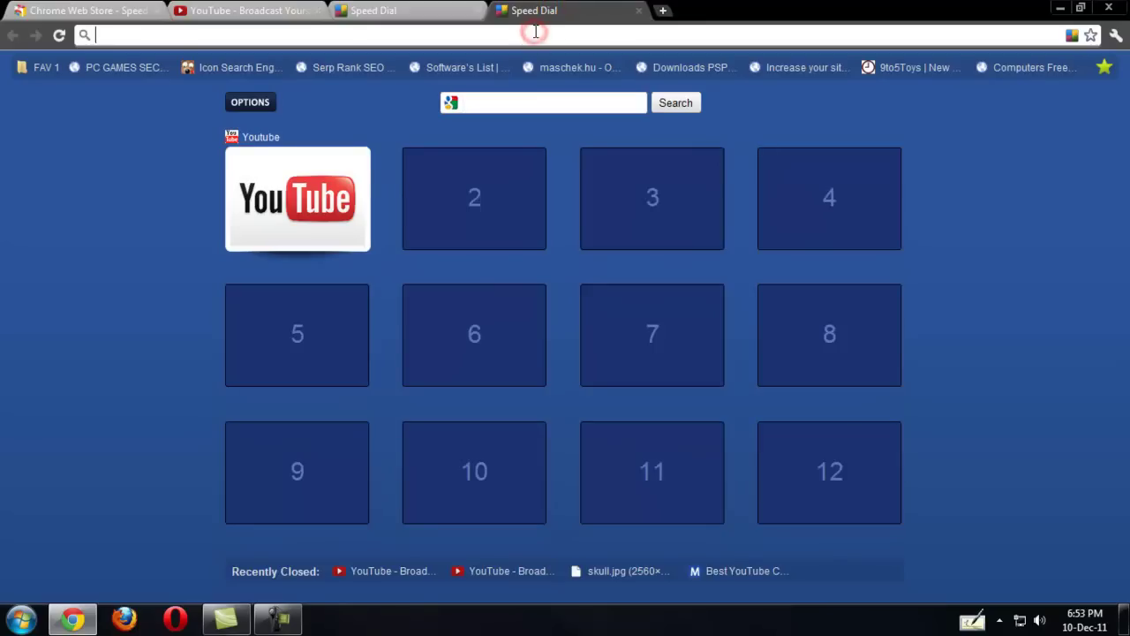
text(u)
key(Return)
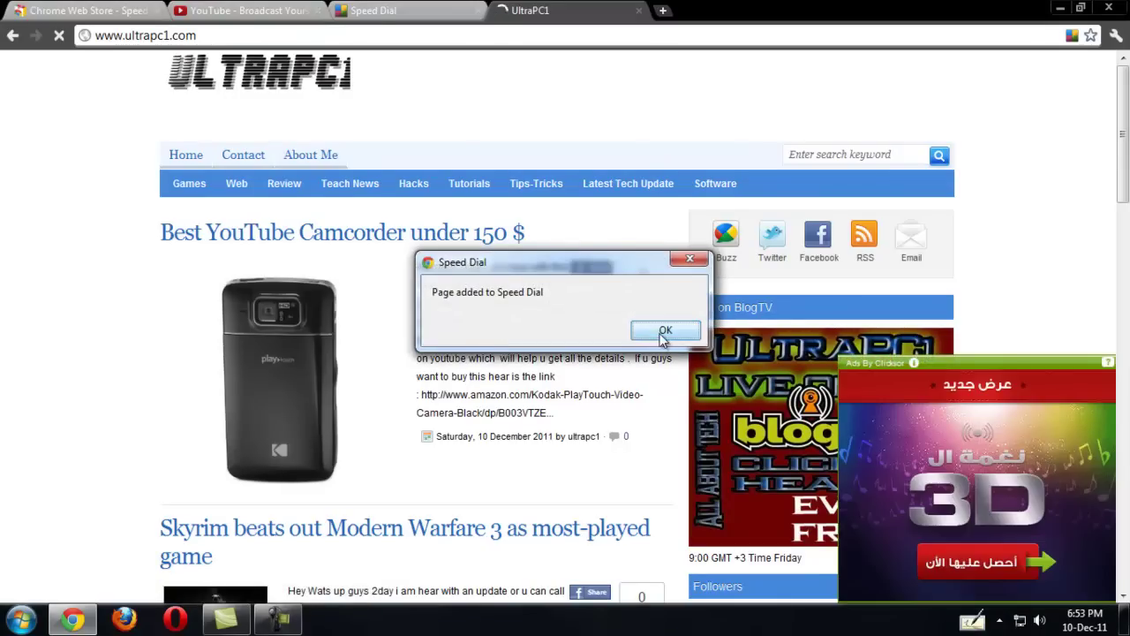
click(666, 329)
click(662, 11)
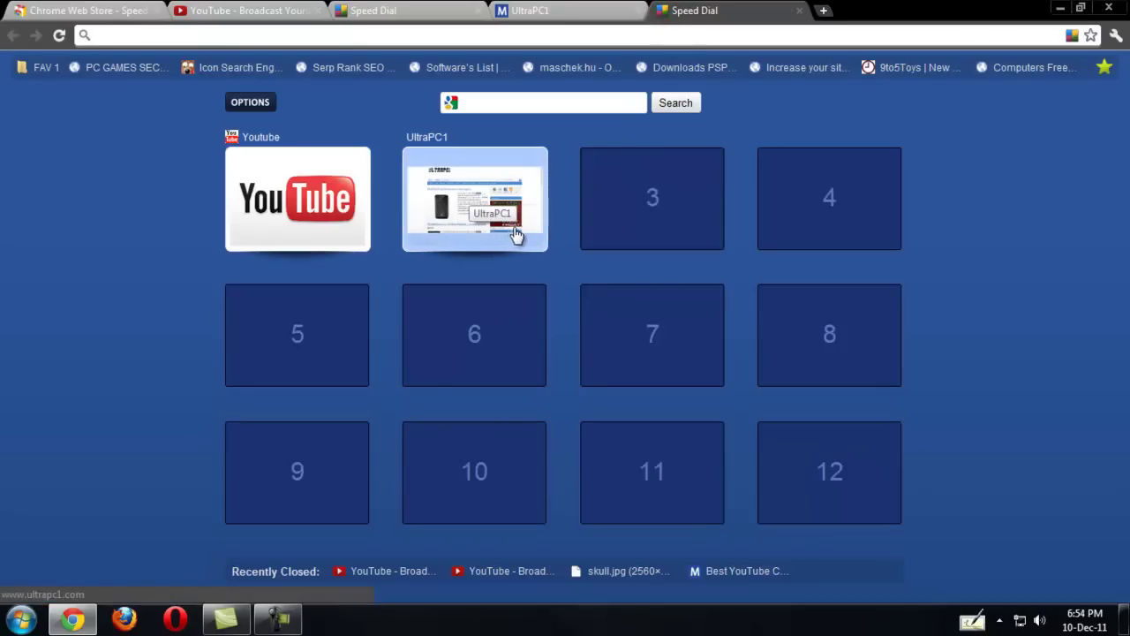
click(634, 16)
Close the UltraPC1 tab, glance at the YouTube dial's actions and Options, then dismiss the menu
click(638, 11)
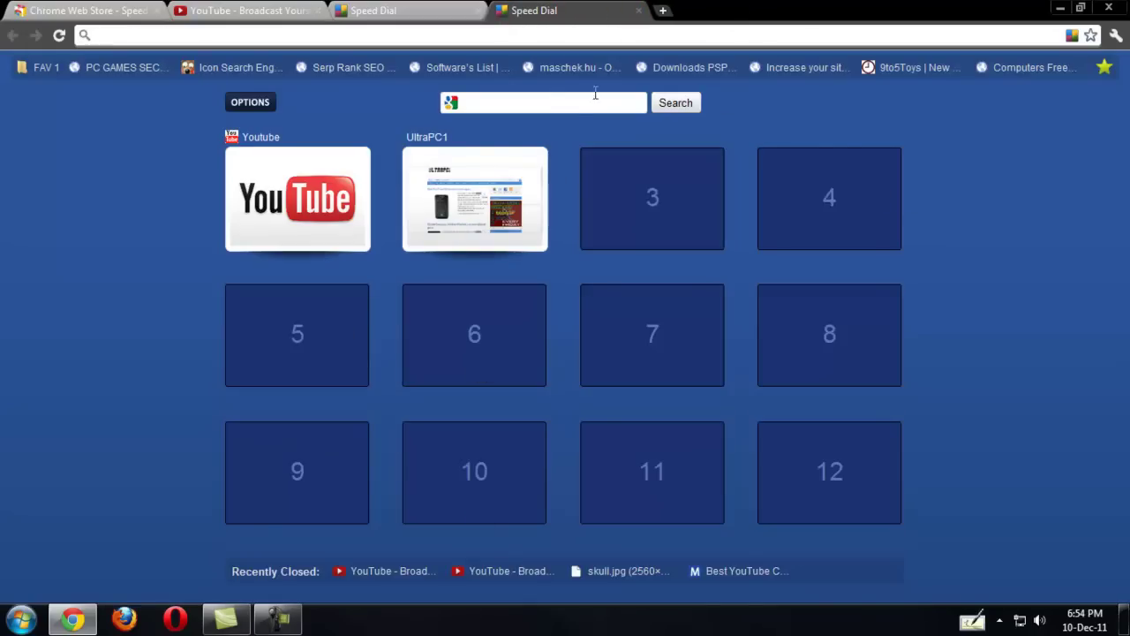
right_click(294, 198)
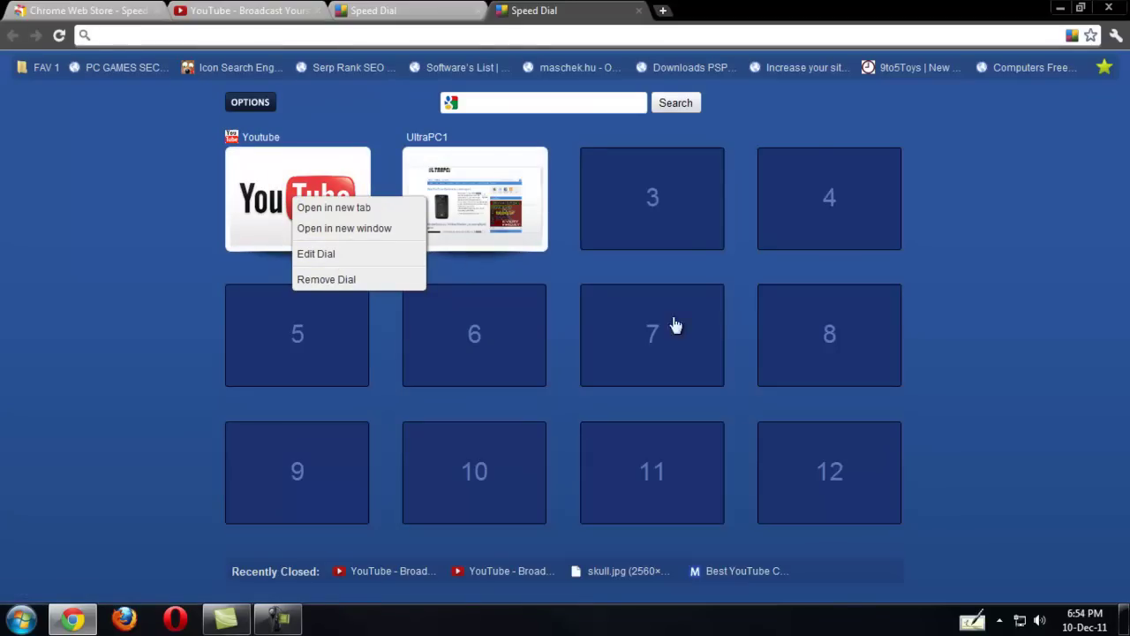
click(366, 13)
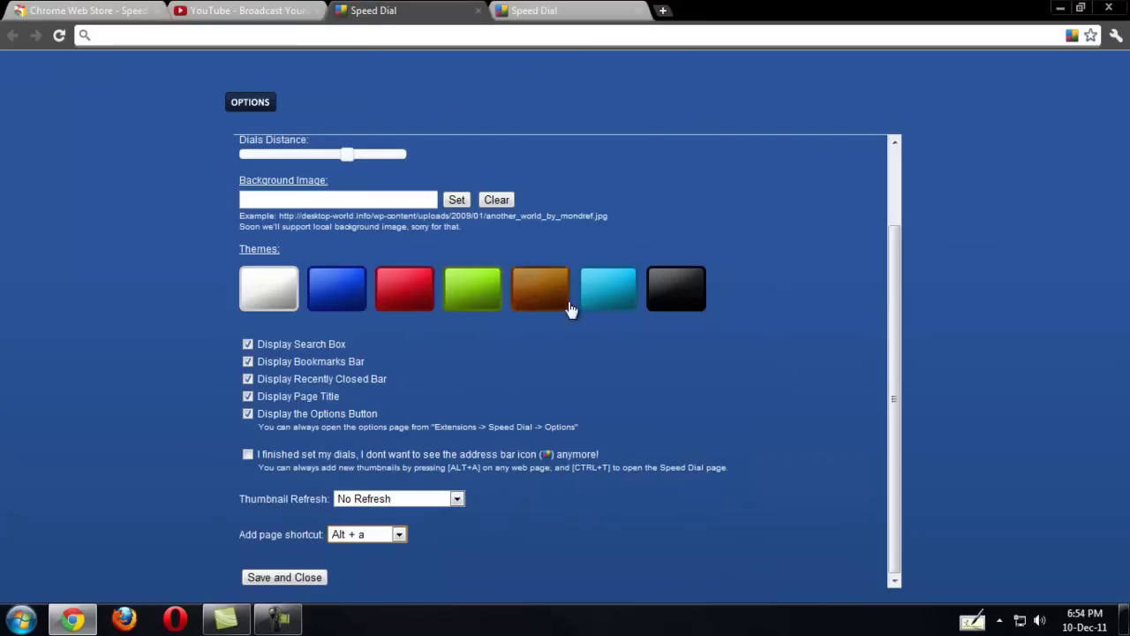
click(546, 9)
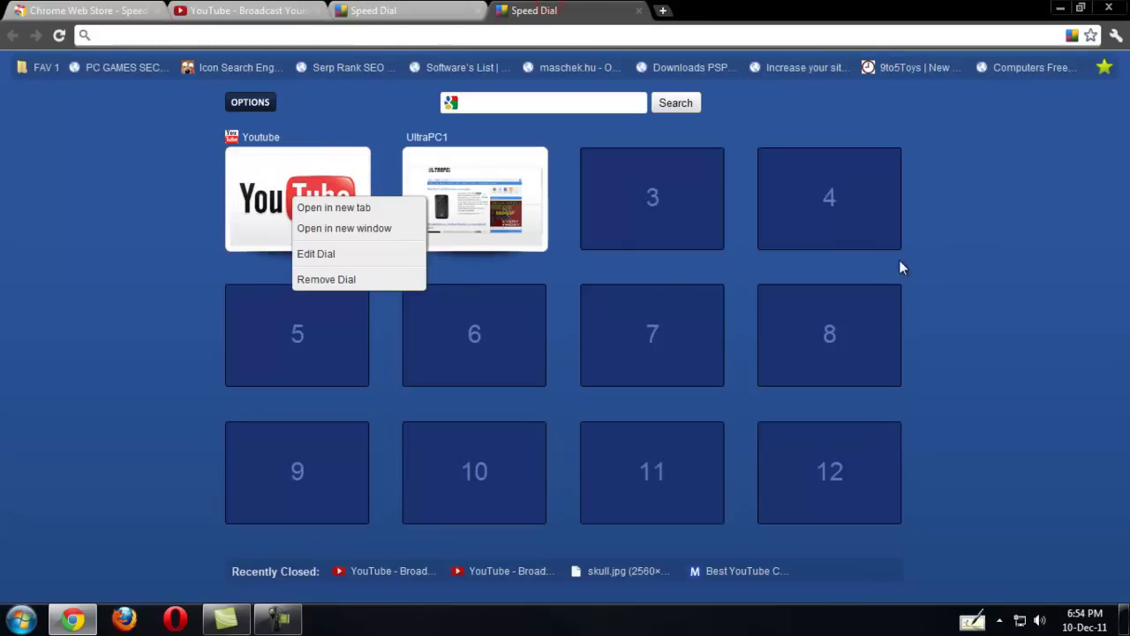
click(1051, 262)
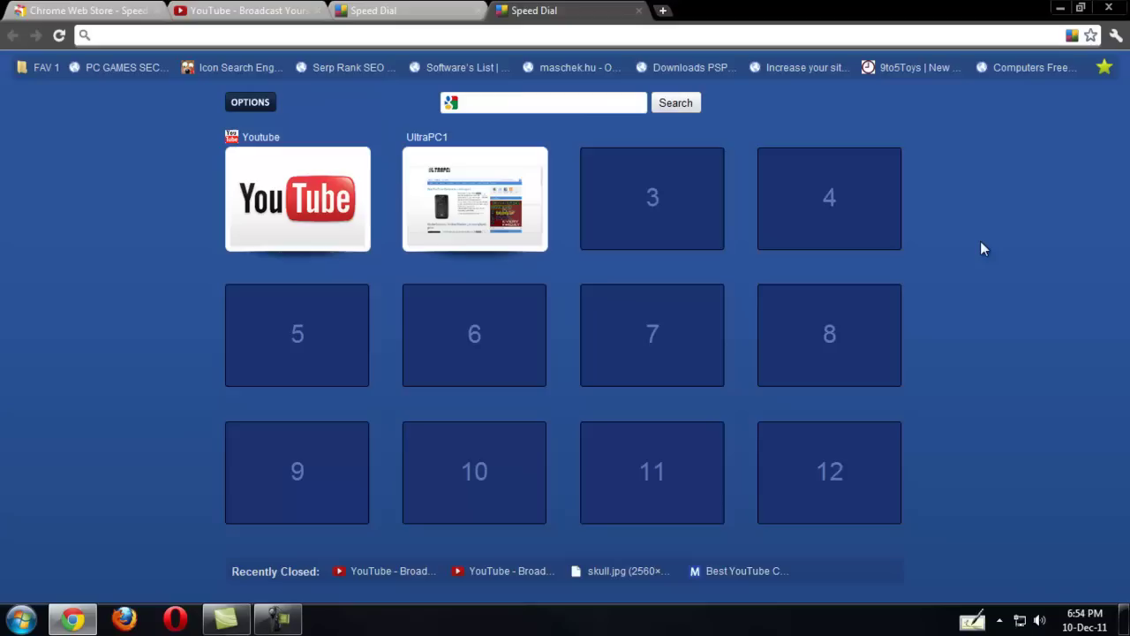
Minimize Chrome so the Windows 7 desktop is showing
click(1062, 9)
click(279, 619)
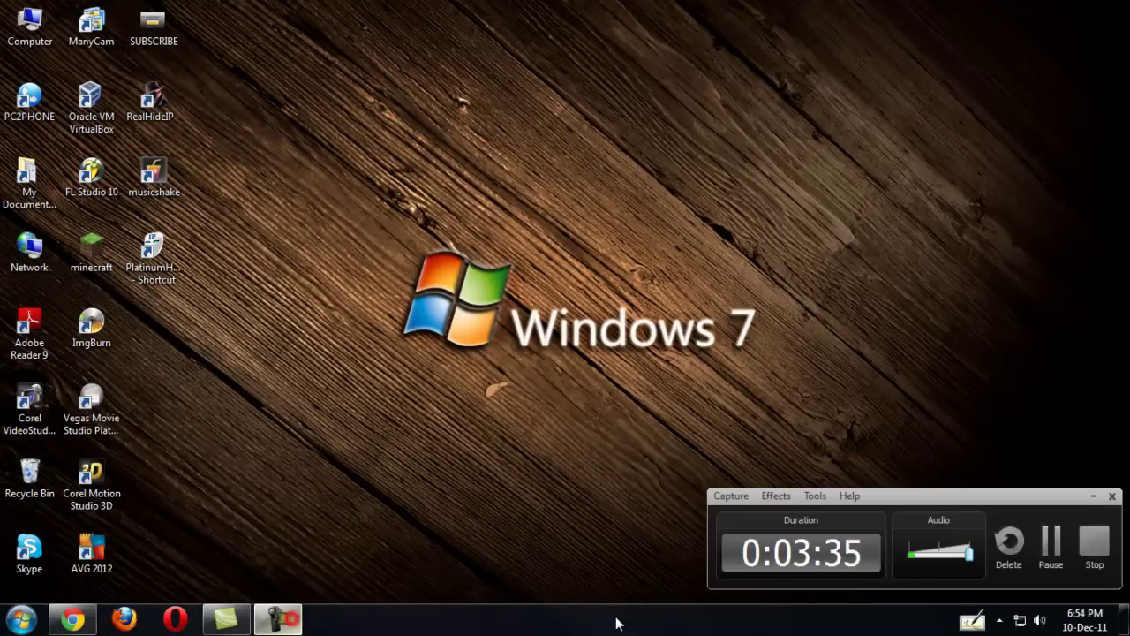